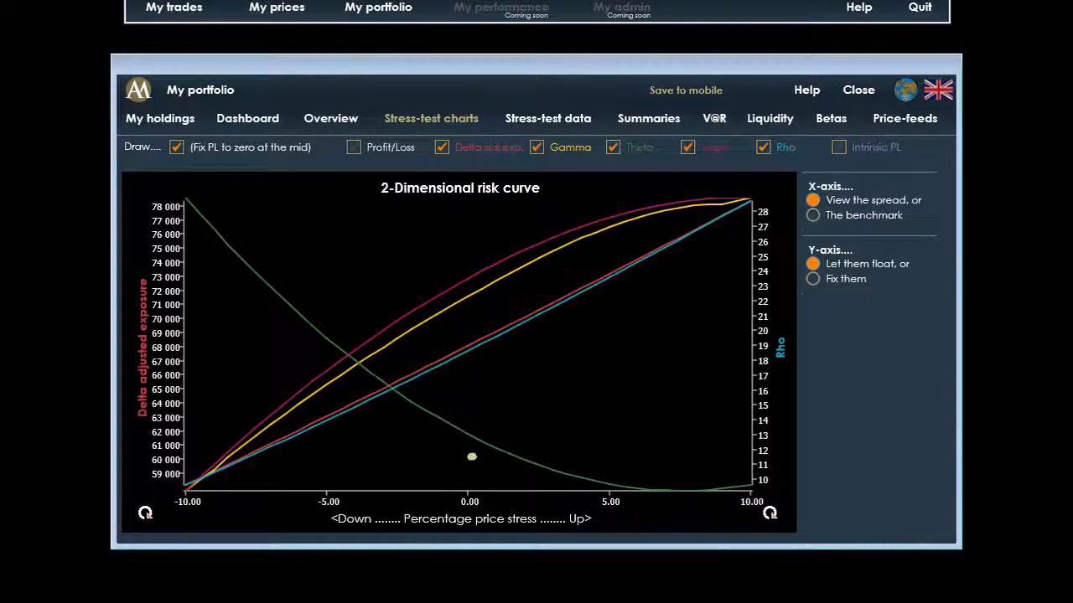
left_click_drag(470, 457, 708, 451)
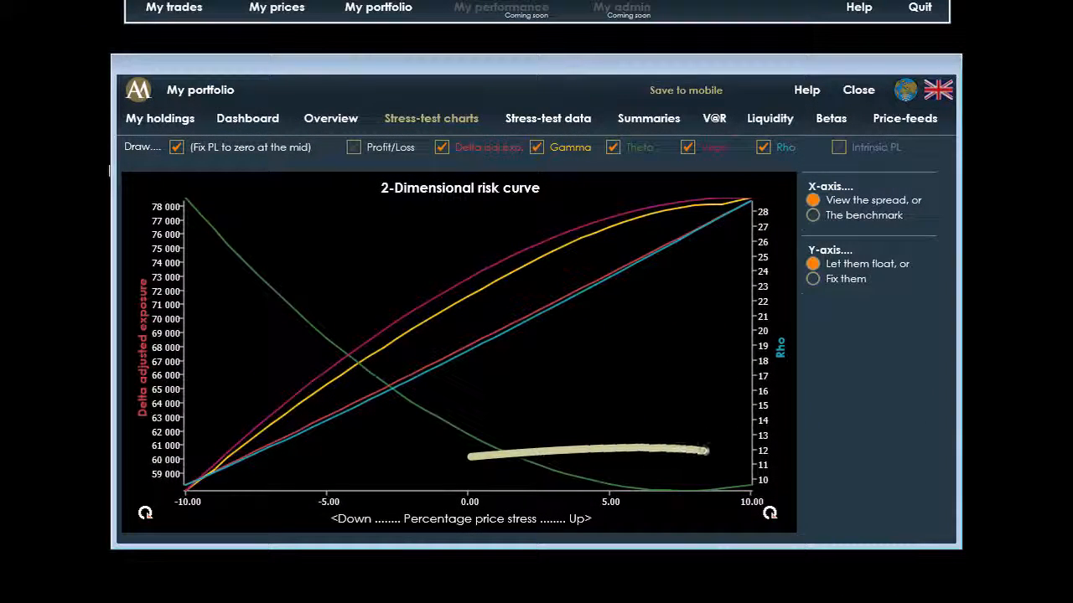
left_click_drag(628, 416, 644, 495)
left_click_drag(428, 467, 196, 474)
left_click_drag(274, 509, 262, 421)
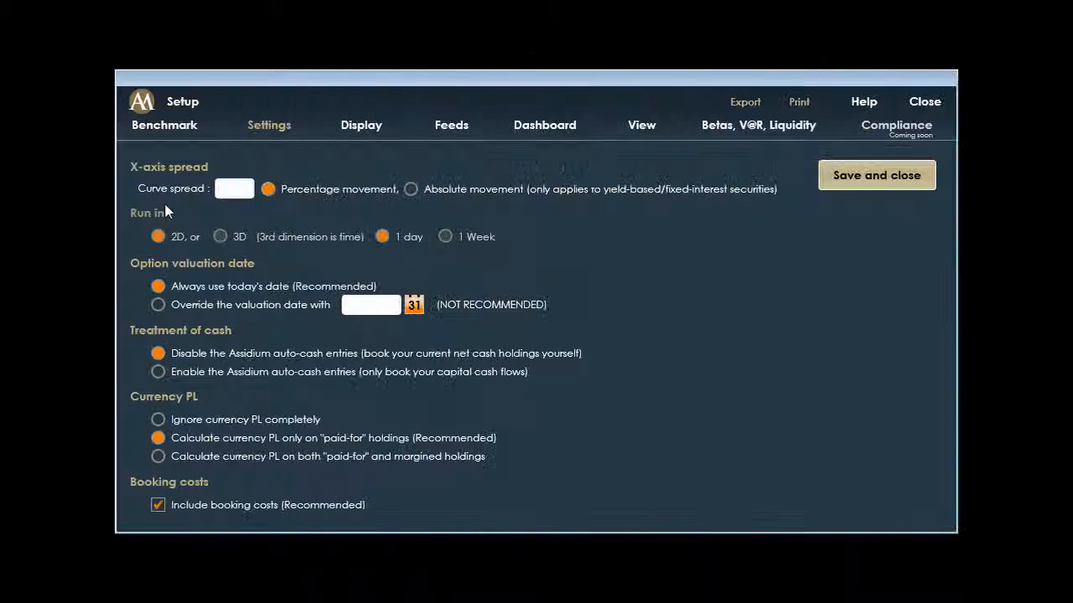
Set the X-axis curve spread to 2.00
type("2.00")
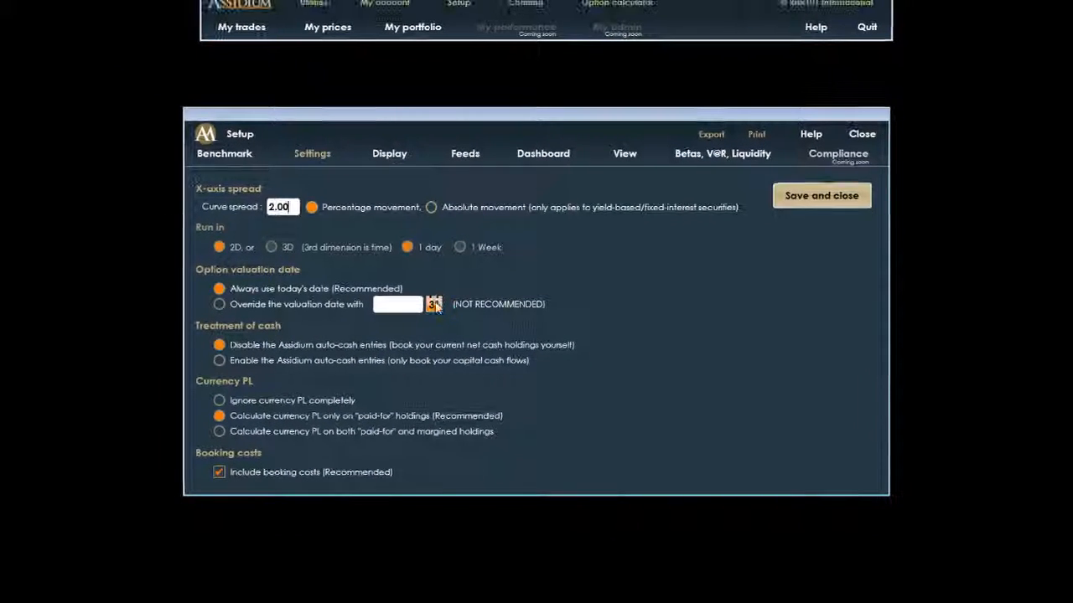
Try overriding the option valuation date with 13/06/14, and return to always using today's date
left_click(428, 304)
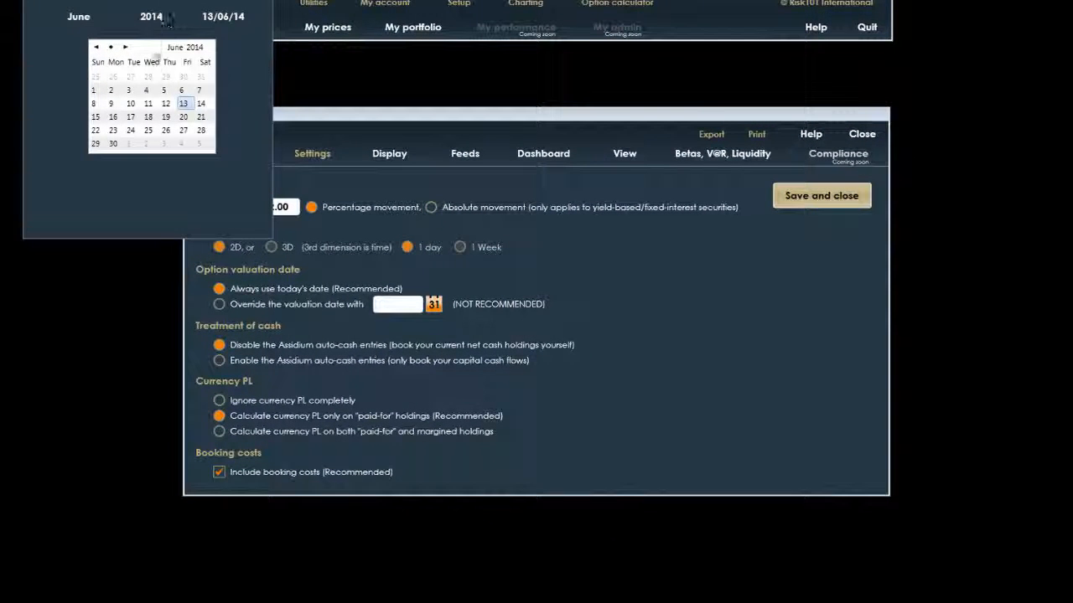
left_click(184, 103)
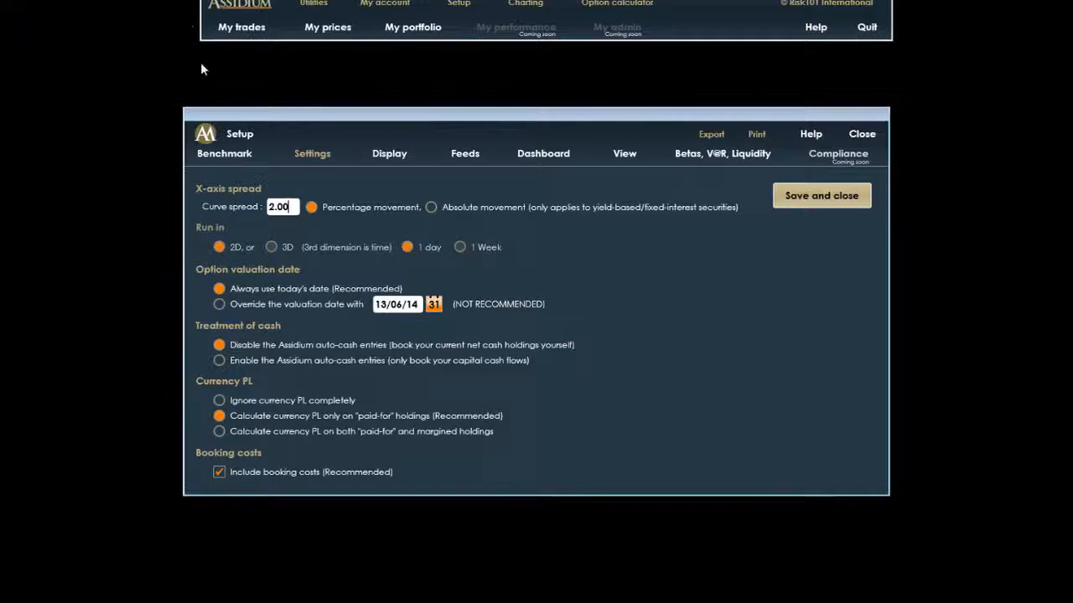
left_click(236, 308)
left_click(247, 288)
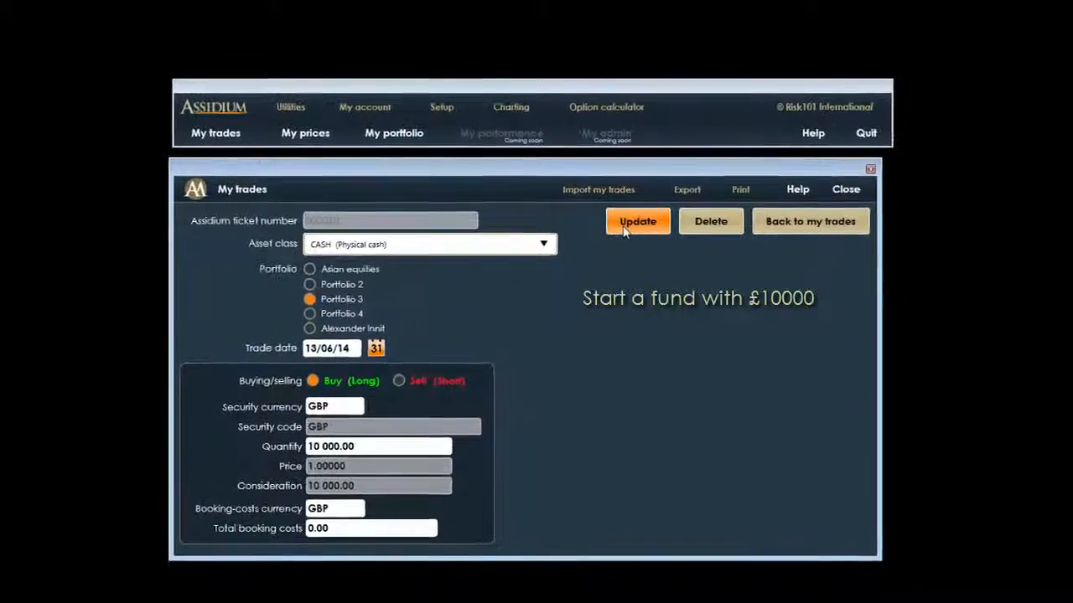
Save the 10 000 GBP cash trade and start a new Portfolio 3 equity buy for HSBA.GB
left_click(633, 224)
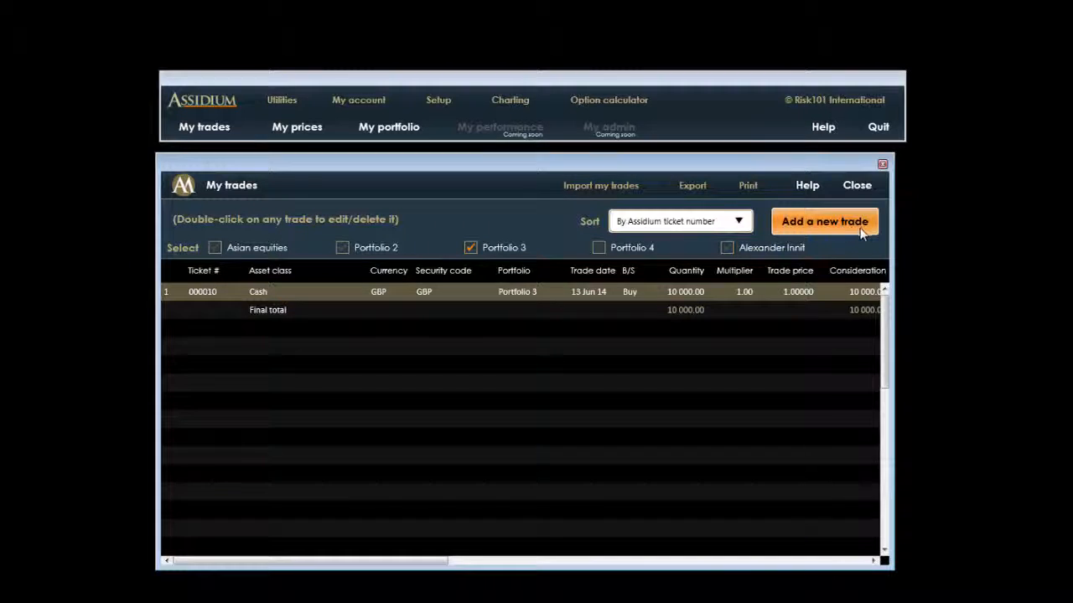
left_click(825, 221)
left_click(333, 431)
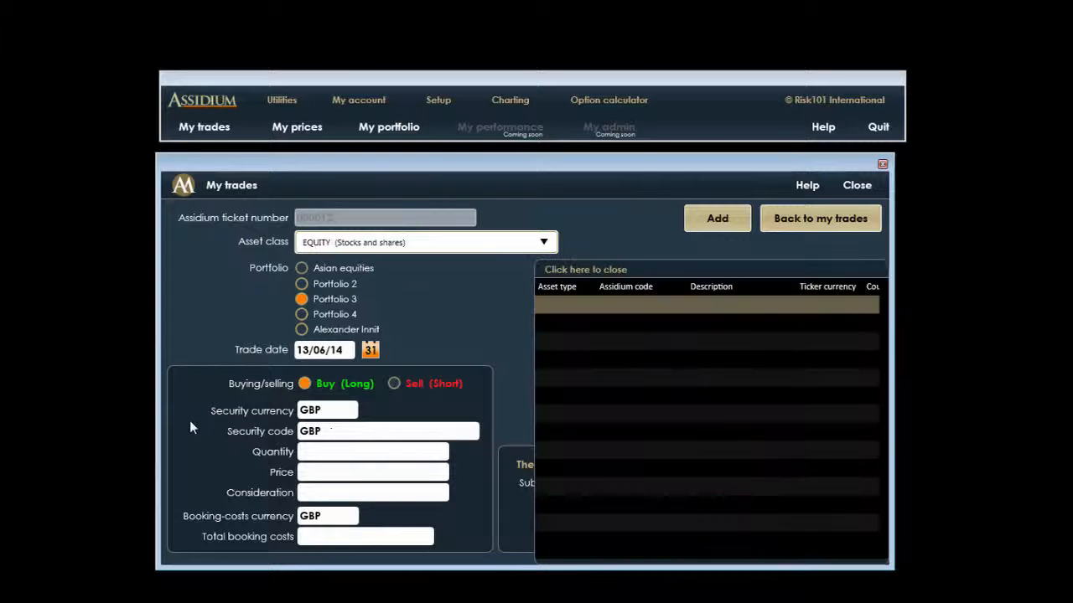
type("HSBA")
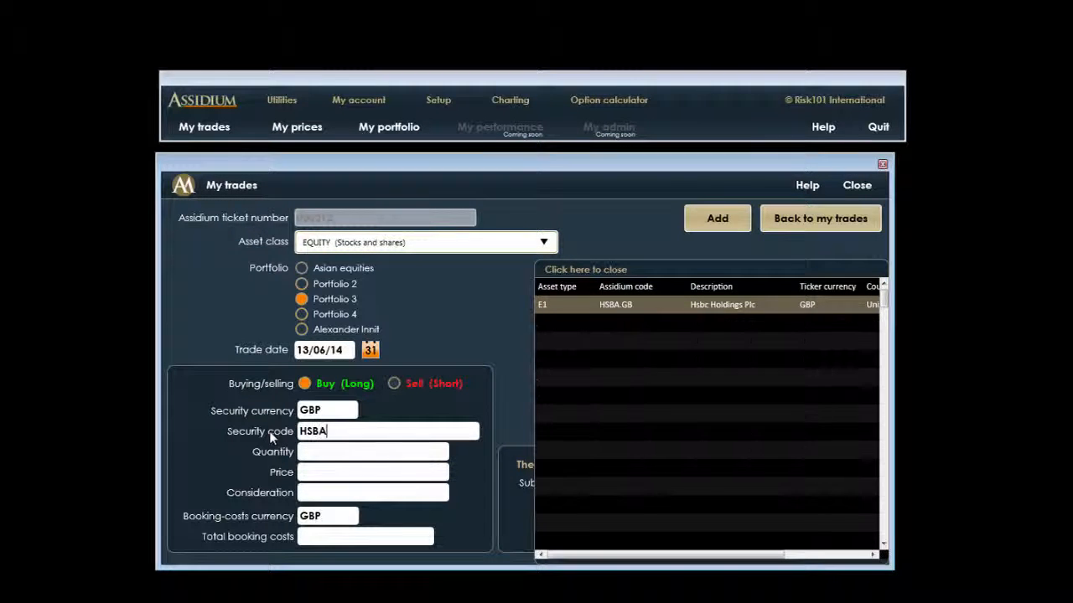
left_click(647, 307)
Set the HSBA.GB trade's quantity to 500 and price to 6, and add the trade
left_click(364, 451)
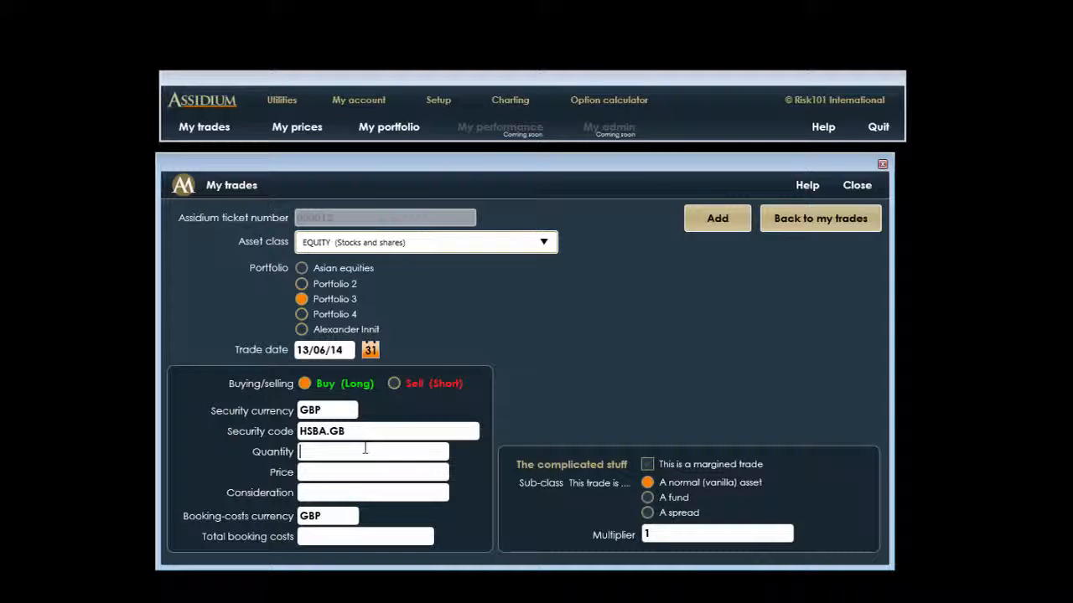
type("500")
key("Tab")
type("6")
key("Tab")
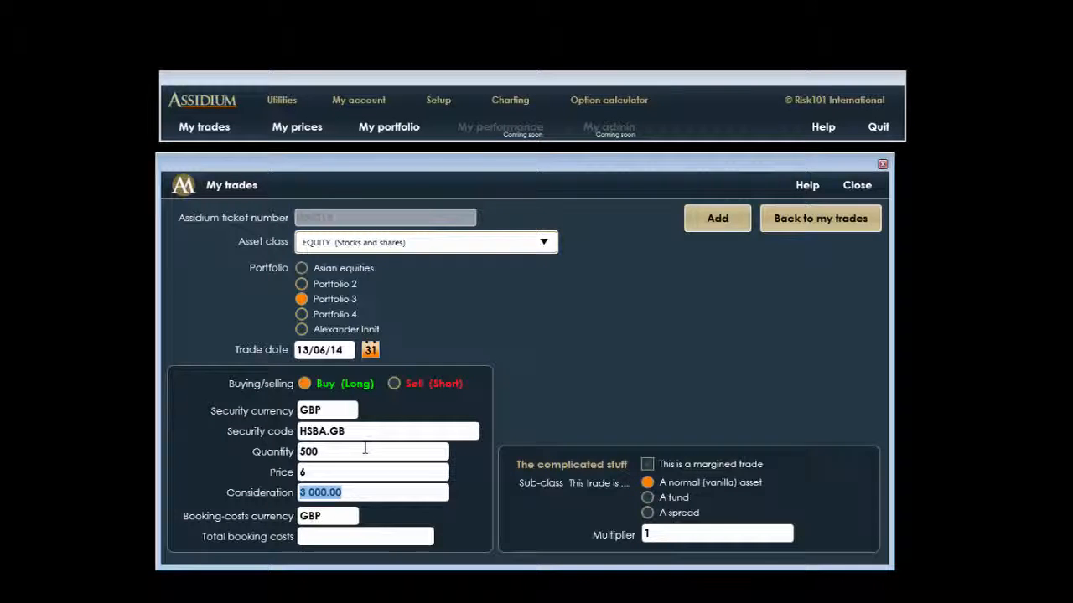
left_click(325, 515)
left_click(719, 218)
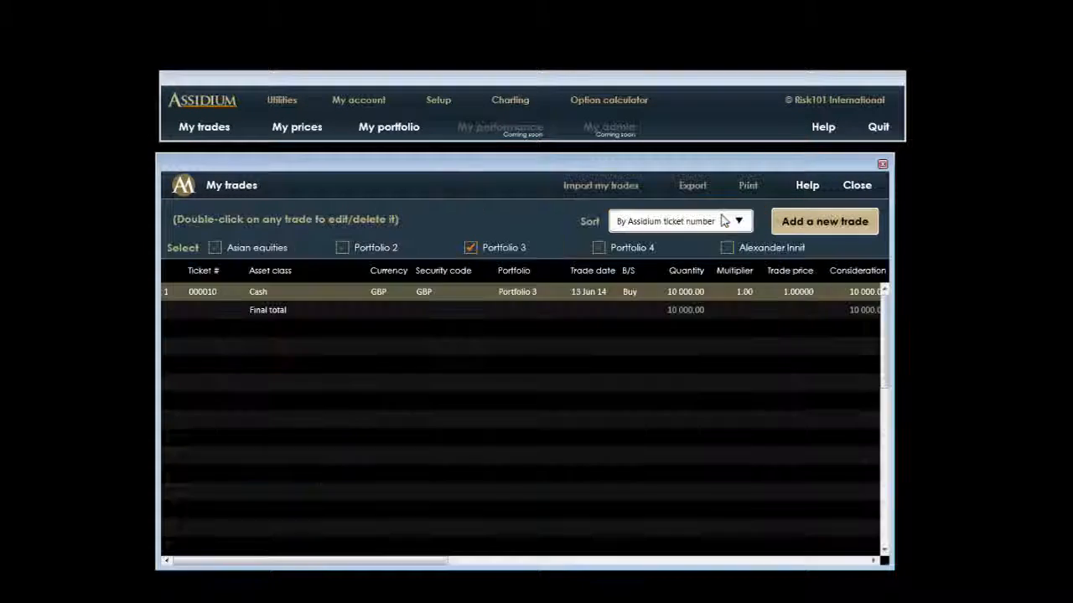
Revalue Portfolio 3 in GBP and view its results in a wider overview window and on the dashboard
left_click(394, 127)
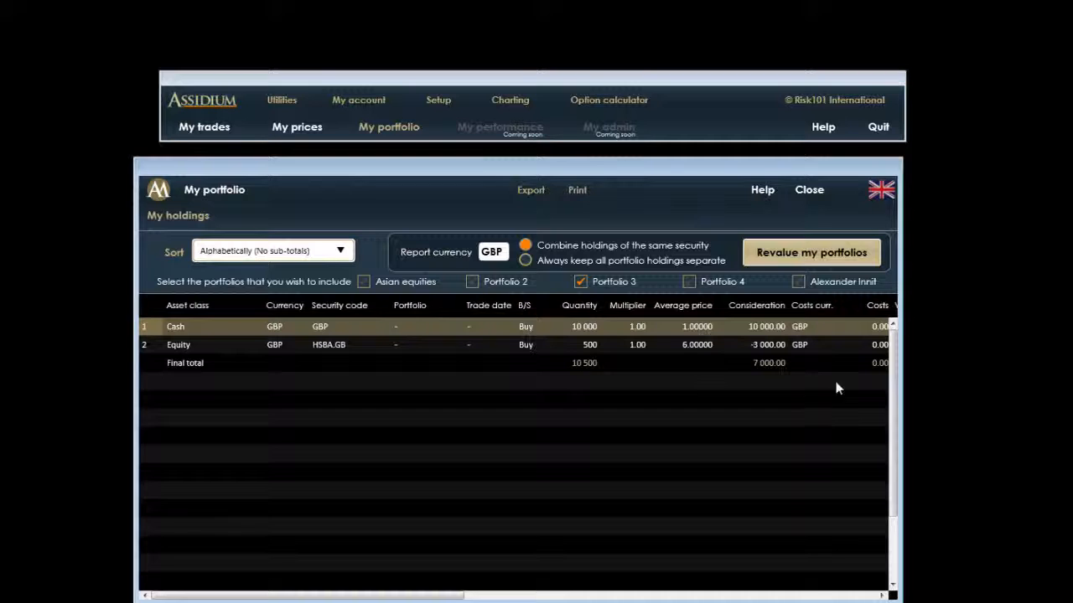
left_click(839, 246)
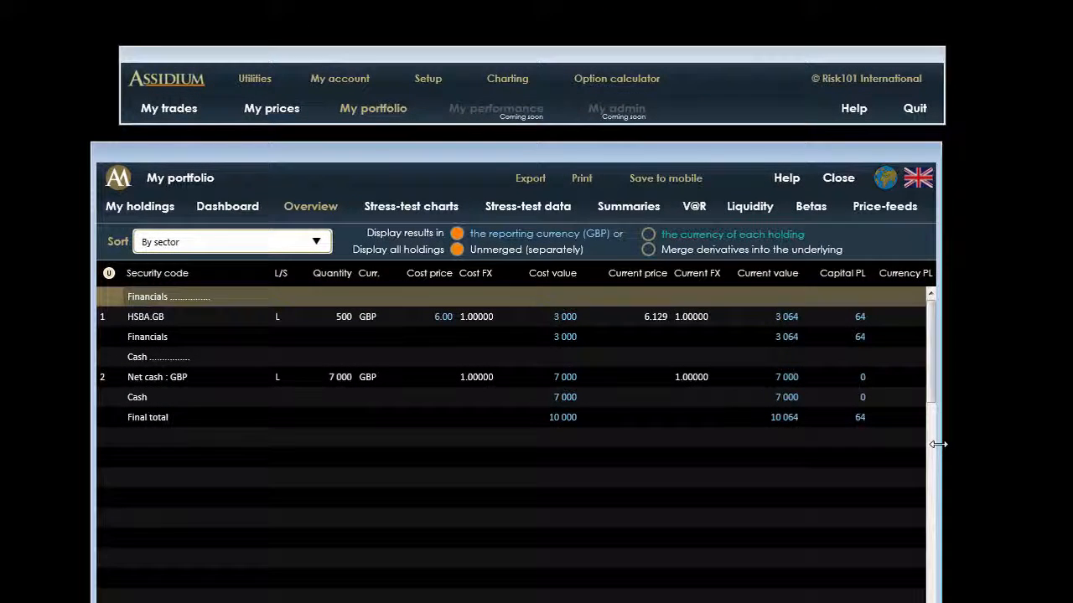
left_click_drag(915, 435, 1041, 434)
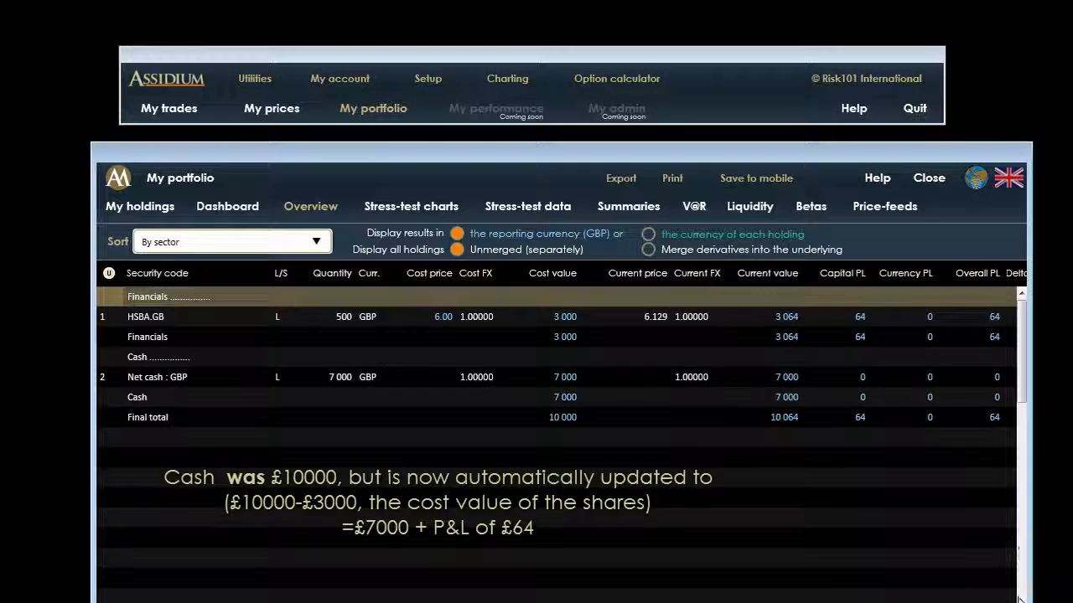
left_click(228, 213)
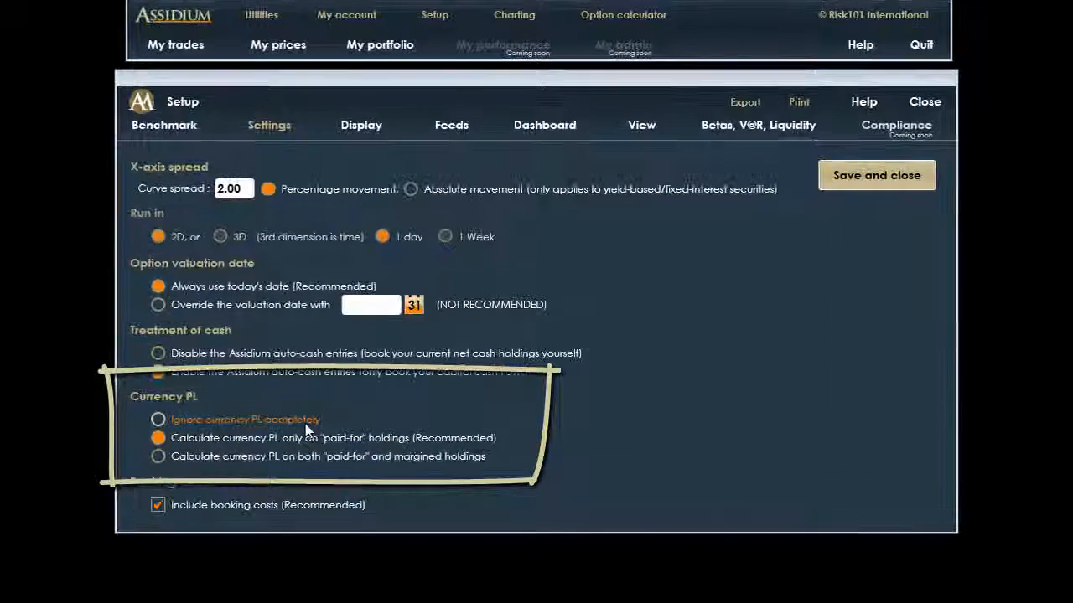
left_click(338, 403)
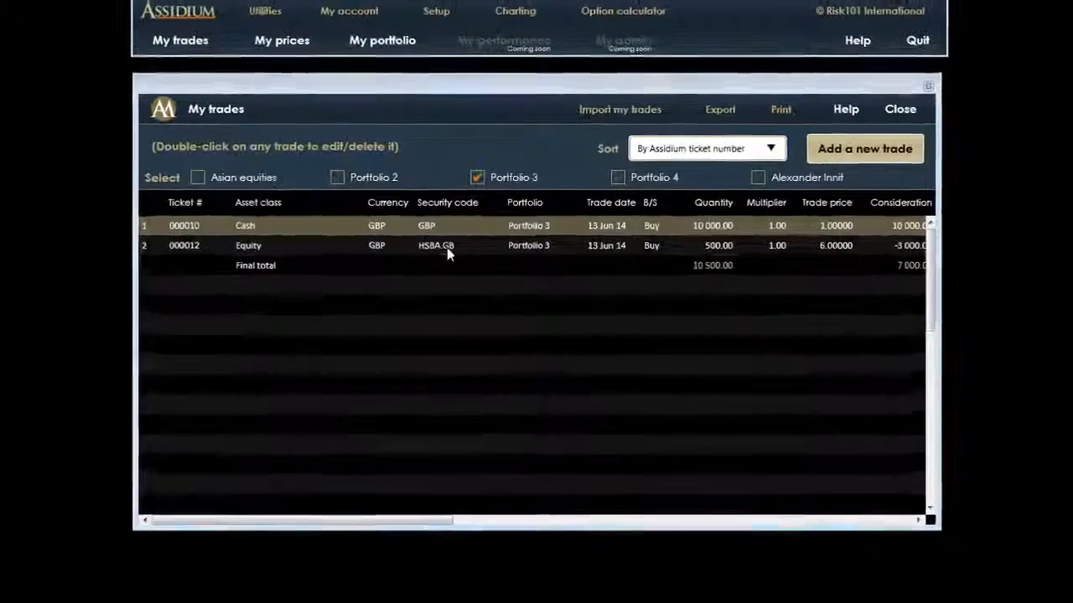
Edit the HSBA.GB equity trade to have total booking costs of 11.11 in USD, and save the update
double_click(494, 274)
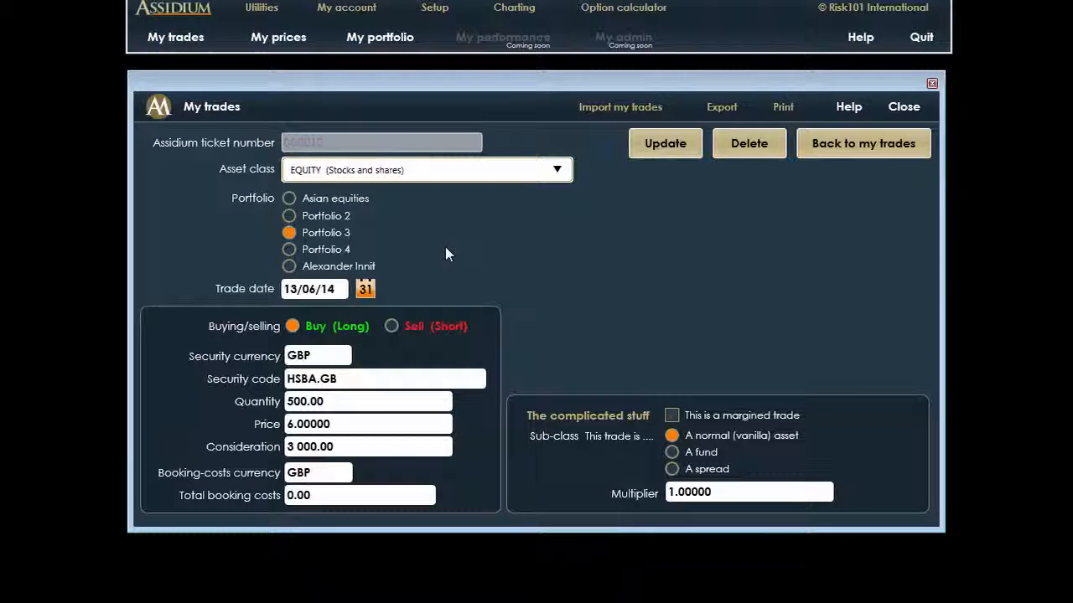
left_click(327, 474)
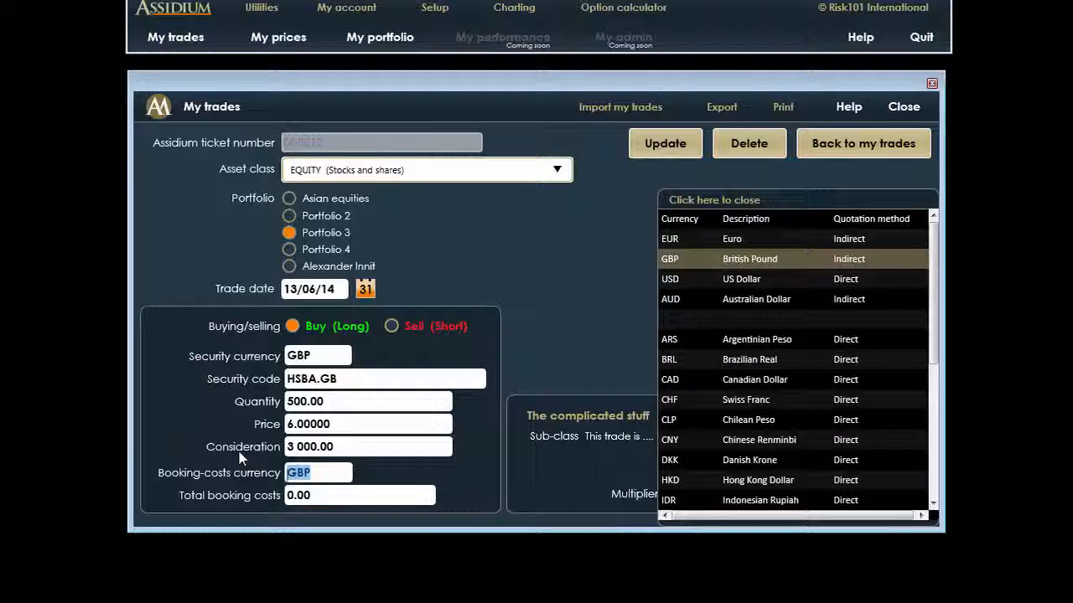
type("USD")
key("Tab")
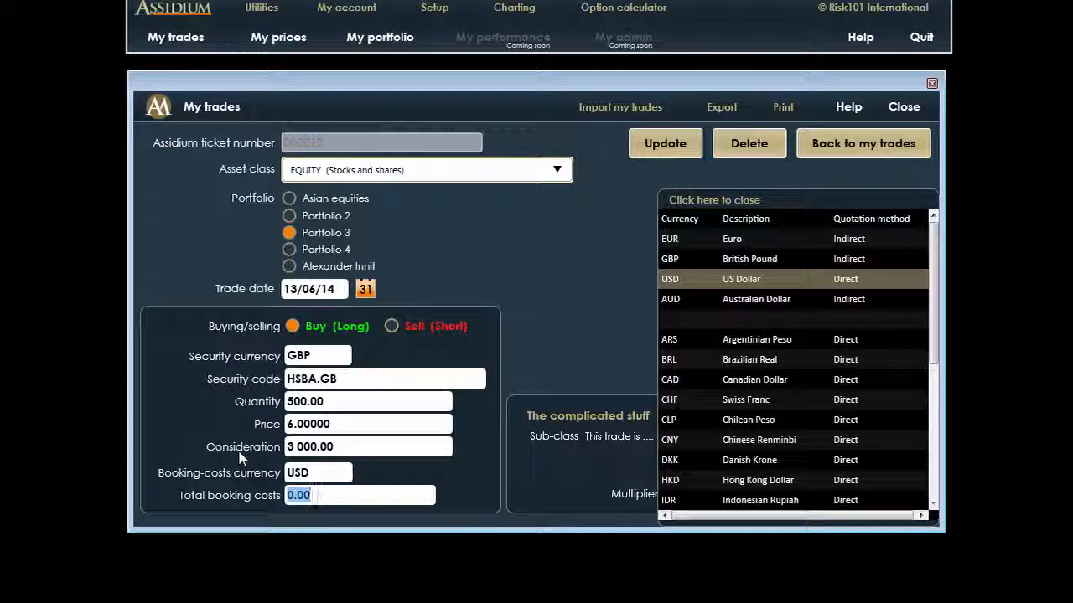
type("11.11")
left_click(664, 143)
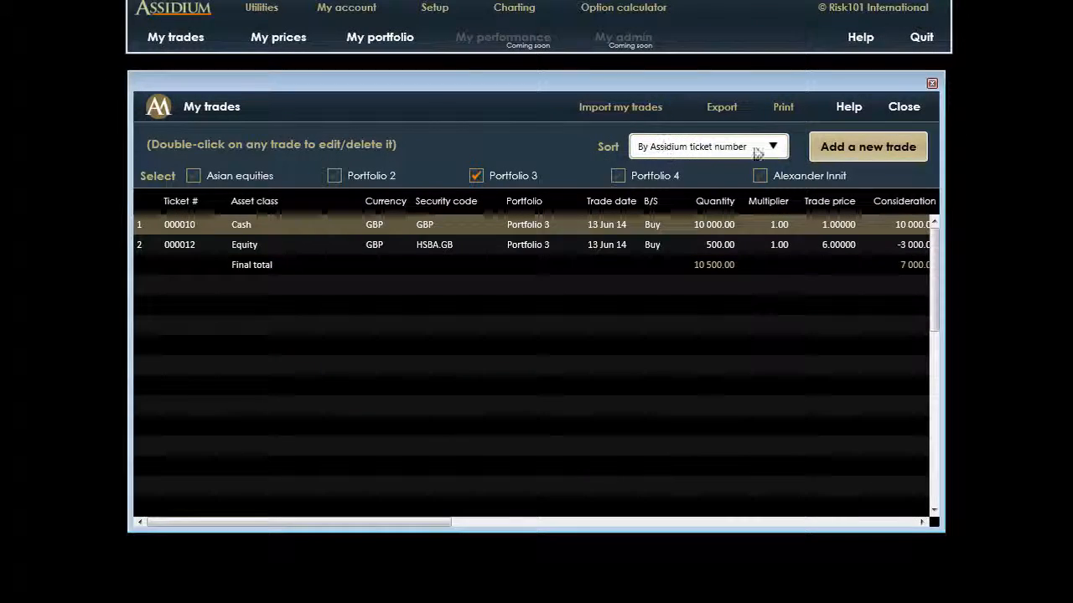
Close the trades list and revalue Portfolio 3 with ZAR as the report currency and its holdings kept separate
left_click(905, 107)
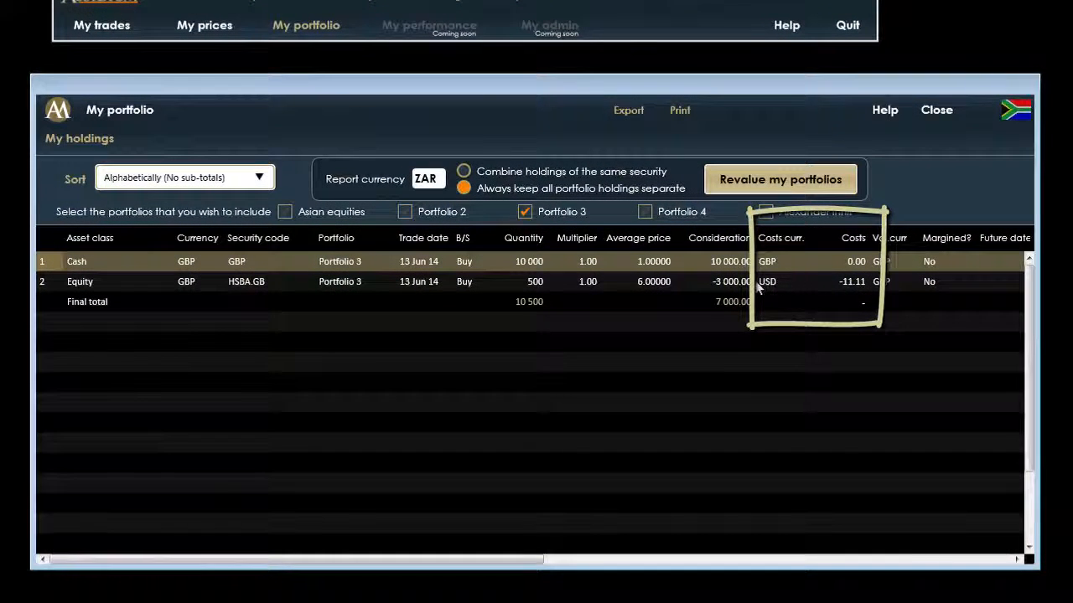
left_click(805, 183)
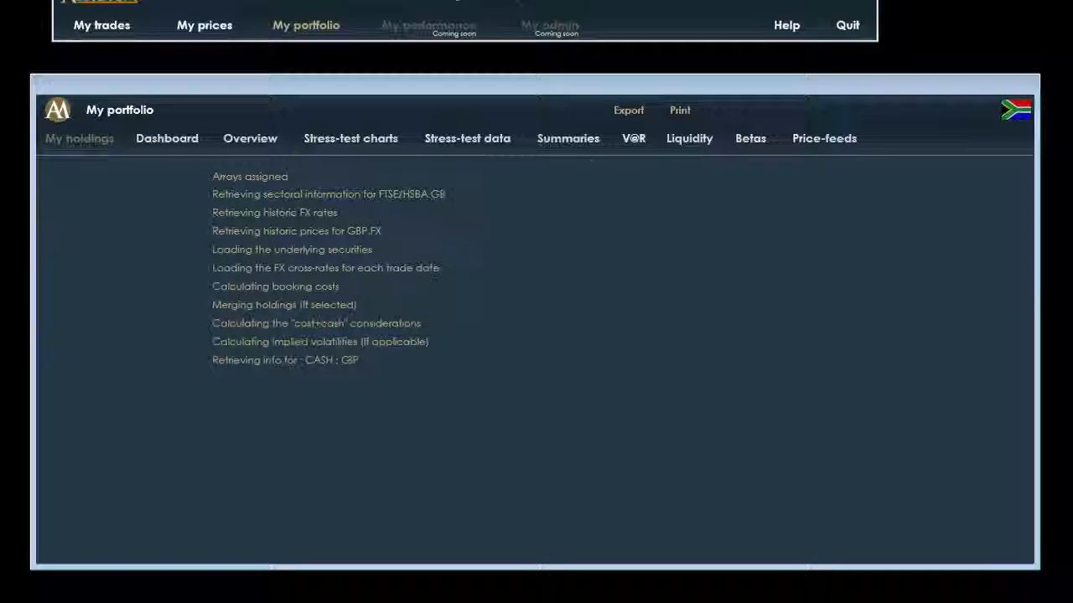